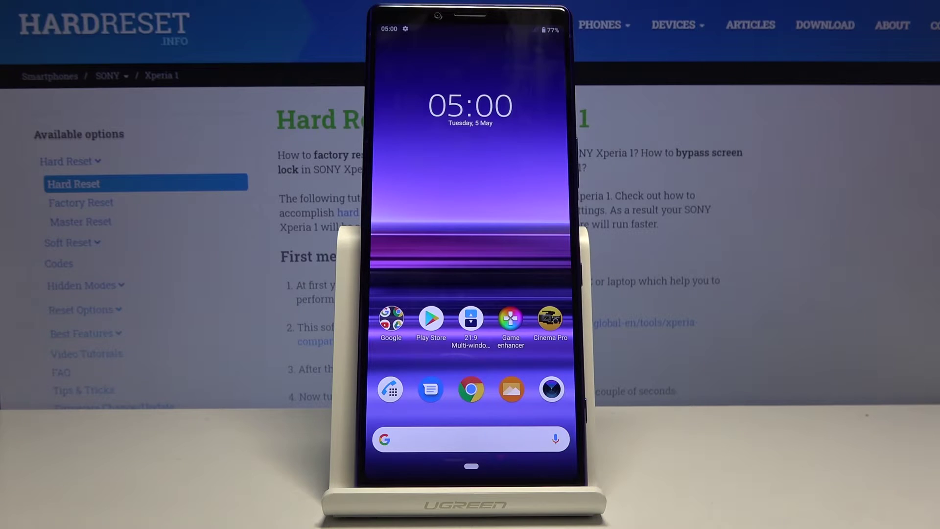
- Launch Contacts from the app drawer and start Import from its Settings menu
drag(441, 397, 441, 169)
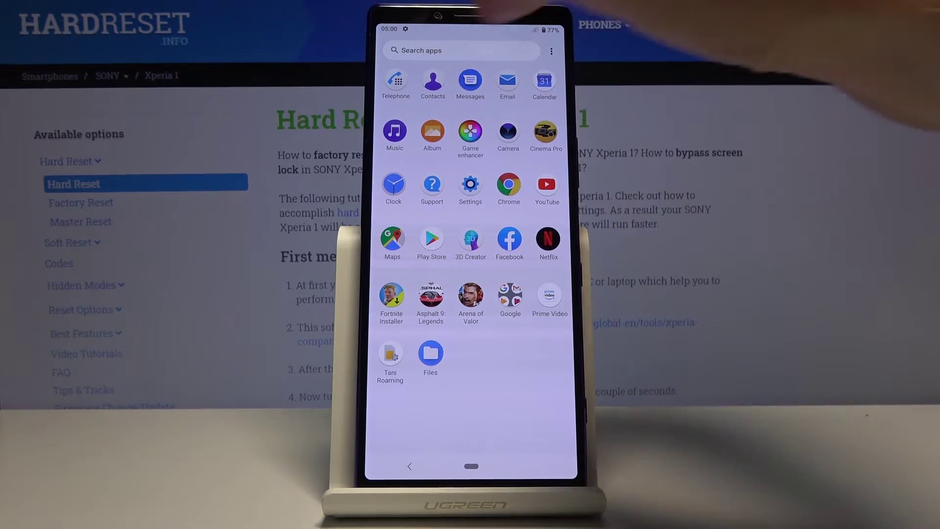
click(432, 82)
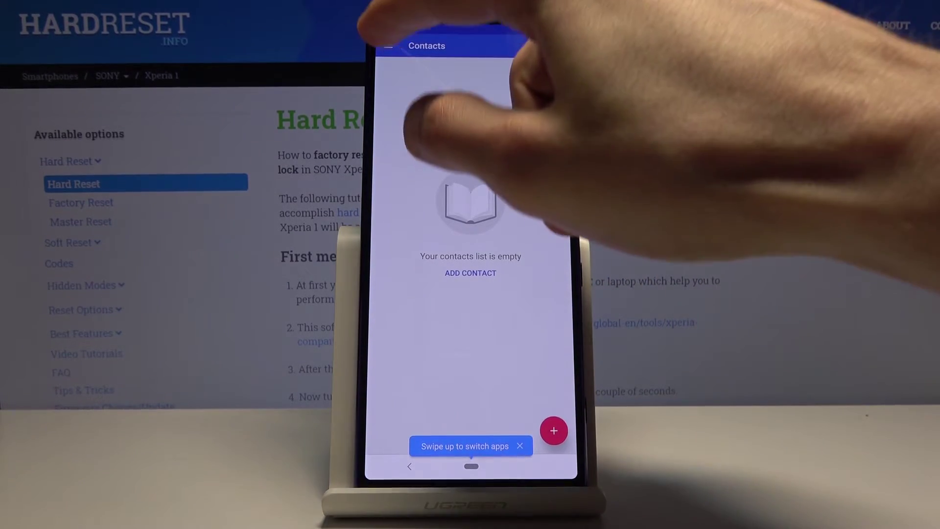
click(389, 45)
click(422, 148)
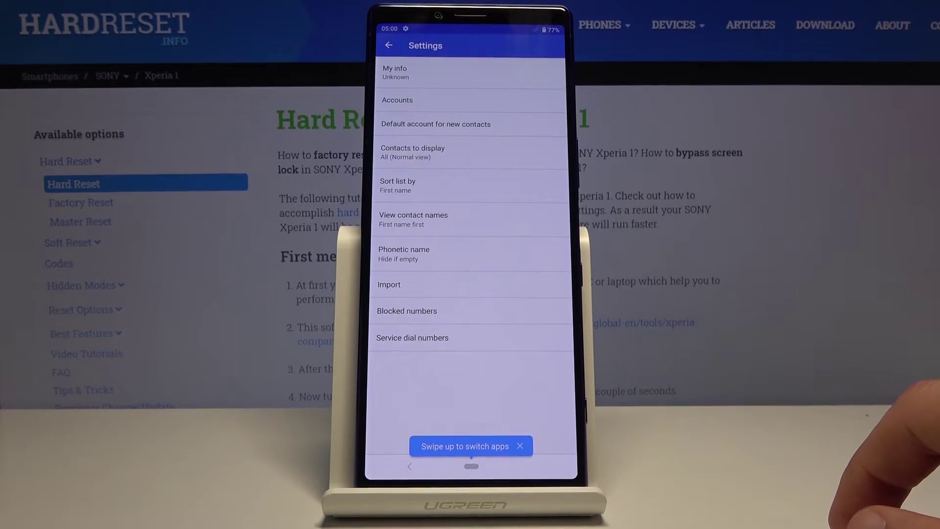
click(470, 285)
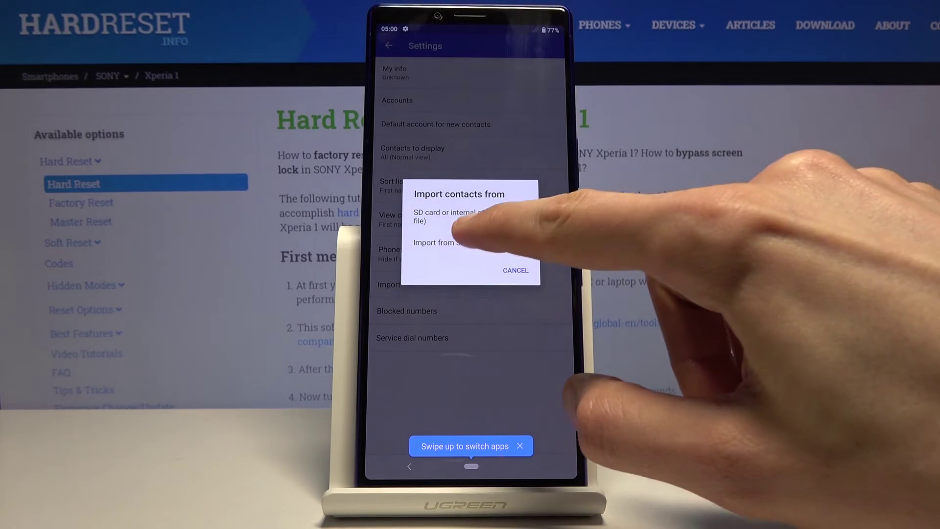
- Import from SIM, unchecking Twoj numer and both Infolinia entries so three contacts stay selected
click(450, 242)
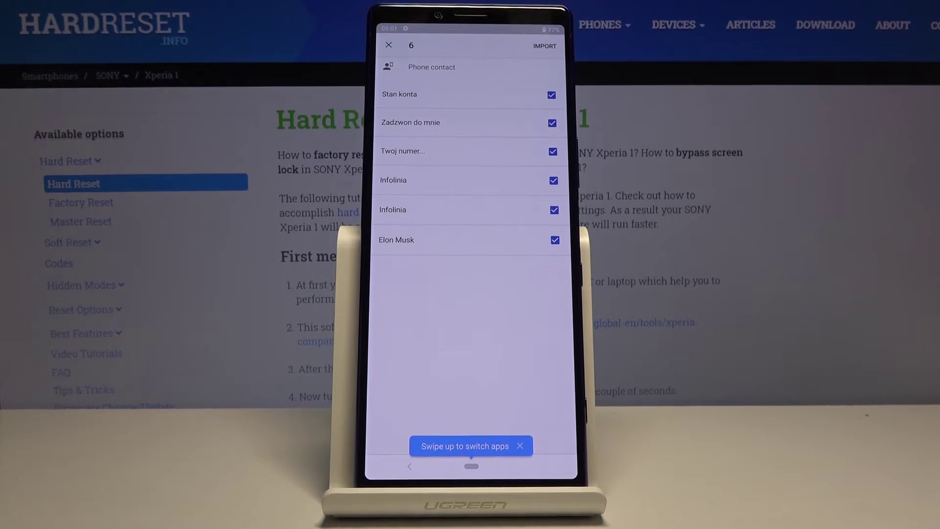
click(555, 210)
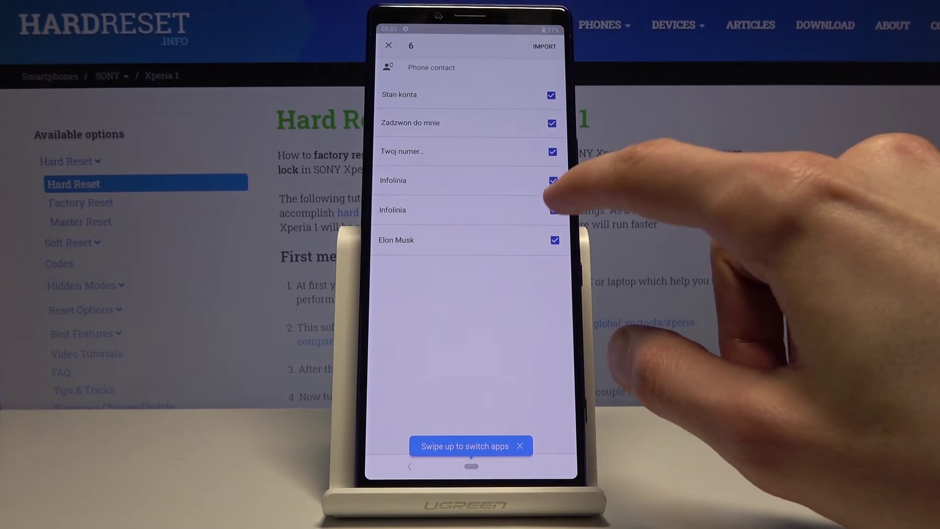
click(553, 180)
click(552, 152)
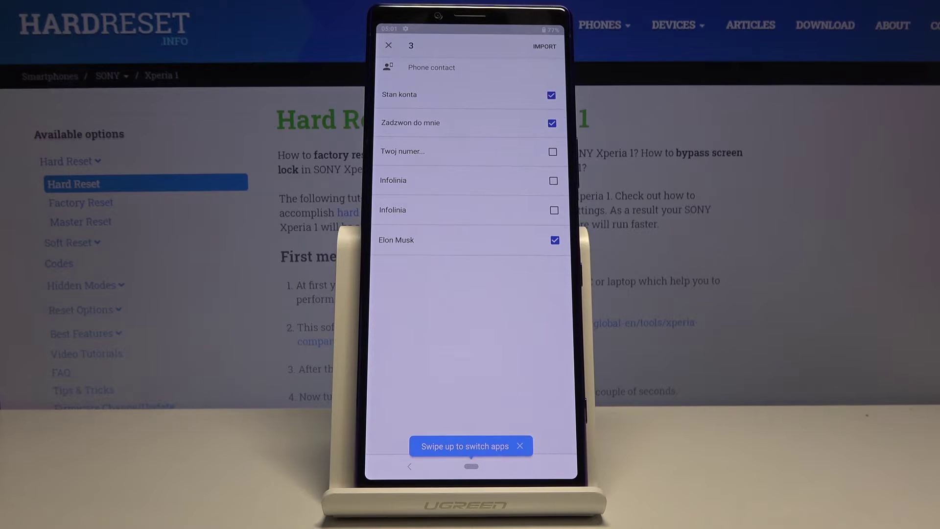
click(519, 446)
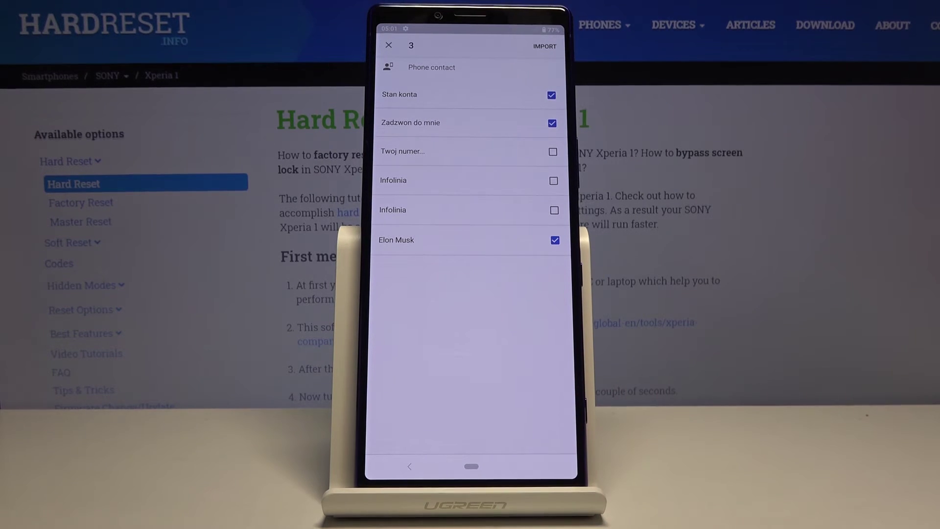
- Import Elon Musk, Stan konta and Zadzwon do mnie, view them in the contacts list, and go home
click(545, 45)
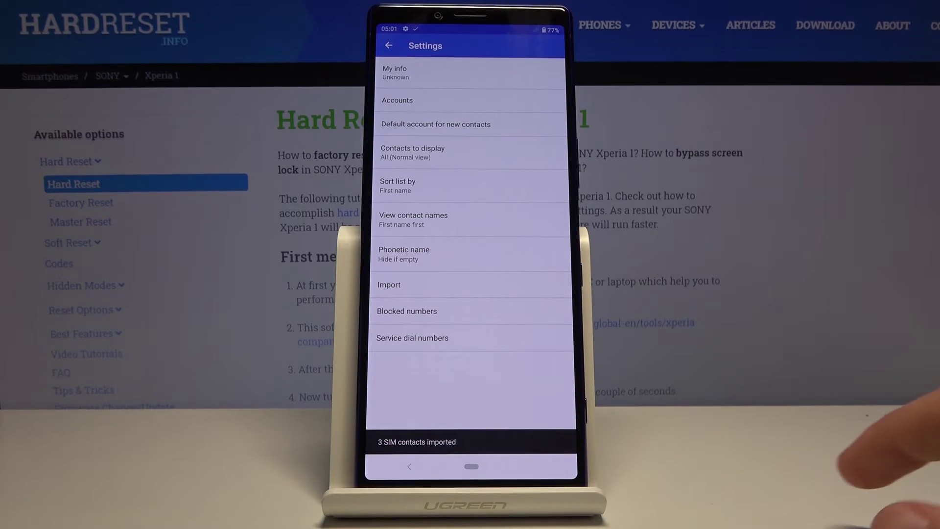
click(410, 466)
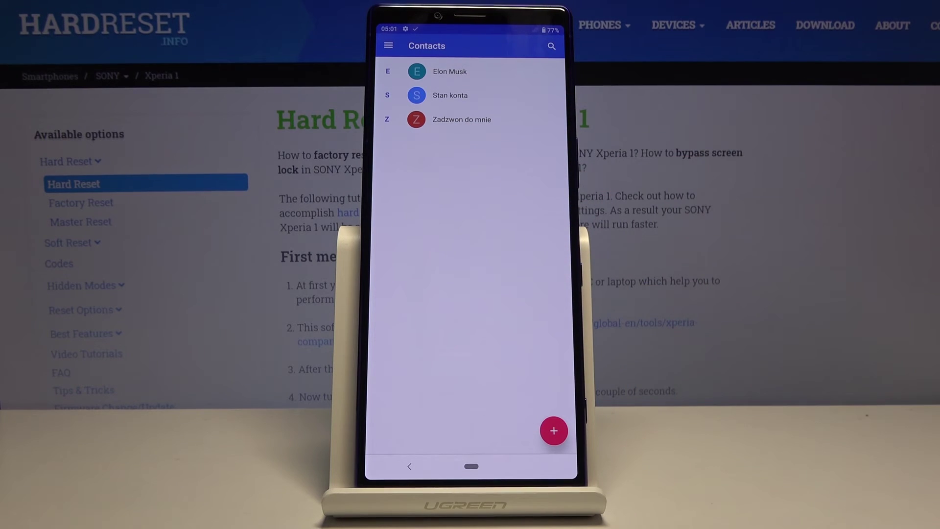
click(471, 465)
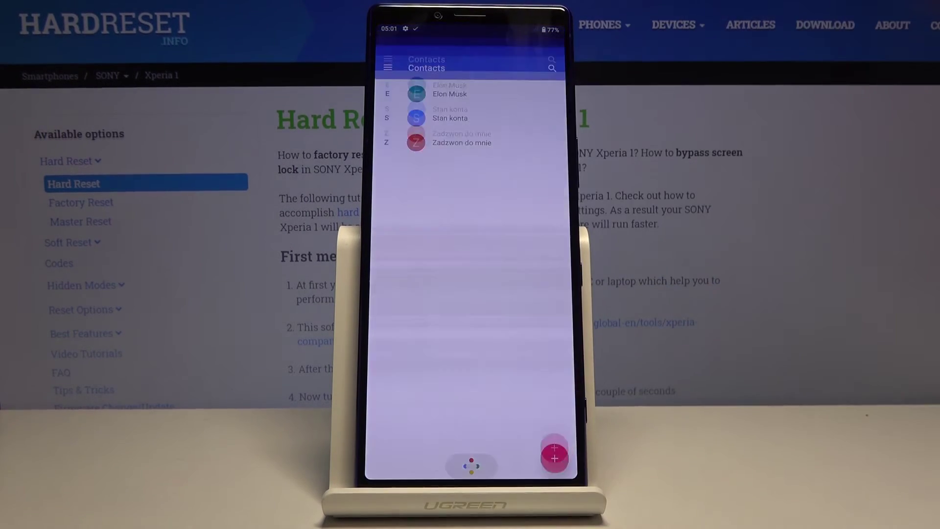